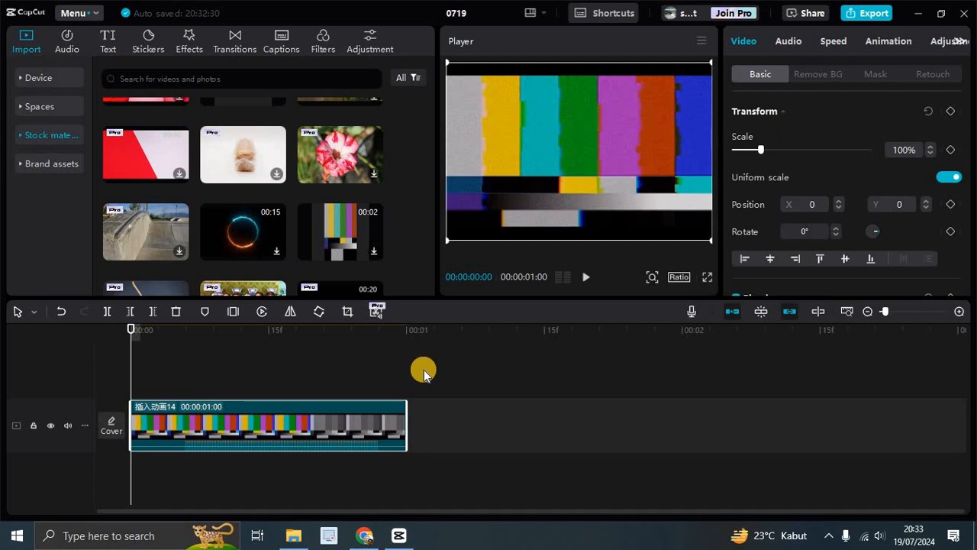
# Step: Scrub through the color-bar clip on the timeline to preview it
pyautogui.click(484, 379)
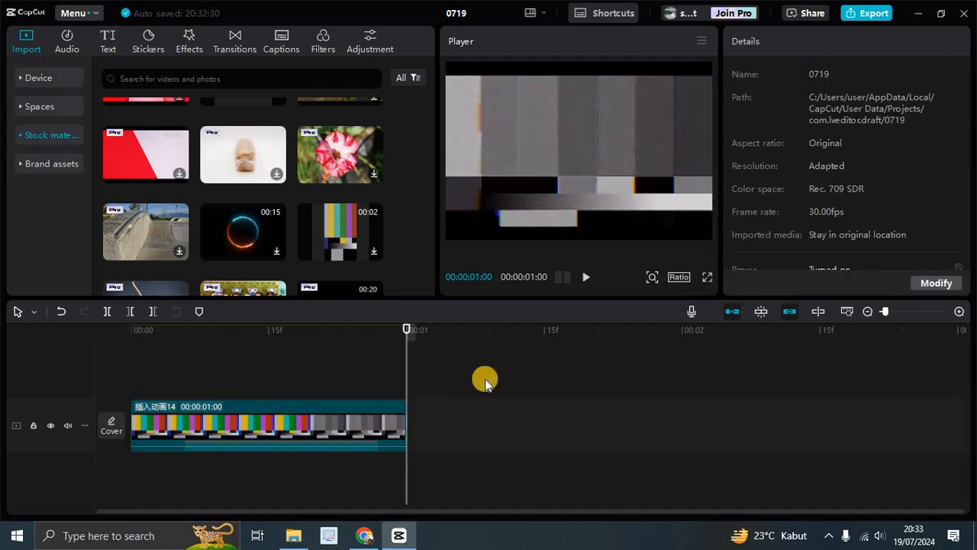
pyautogui.click(256, 405)
pyautogui.click(169, 375)
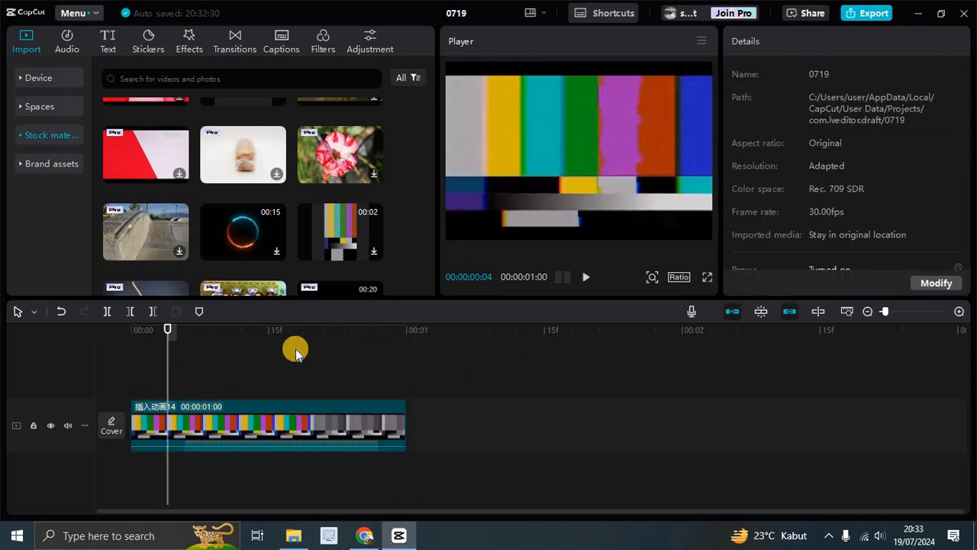
pyautogui.click(293, 353)
pyautogui.click(400, 392)
pyautogui.click(334, 404)
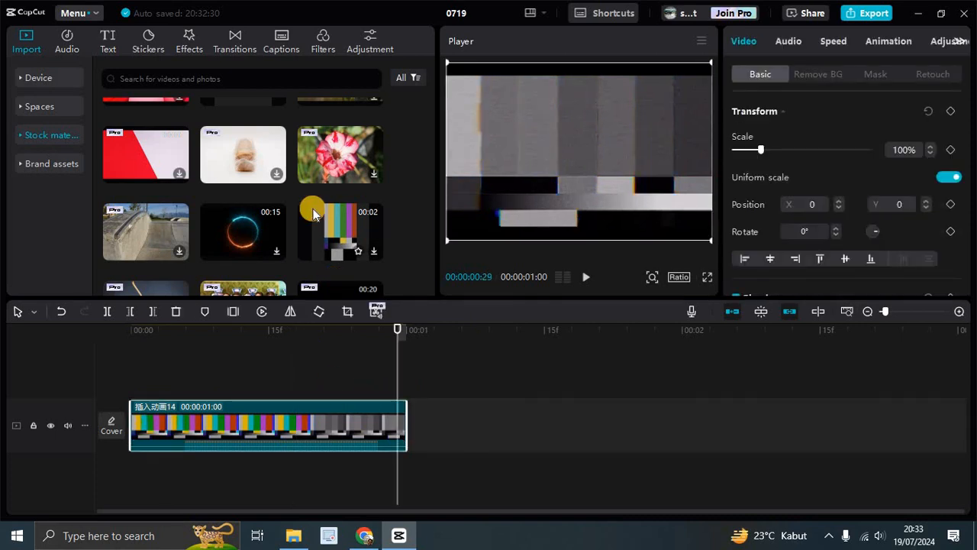
# Step: Browse the stock materials library for a replacement clip
pyautogui.scroll(1, 311, 206)
pyautogui.scroll(2, 312, 206)
pyautogui.scroll(-1, 314, 207)
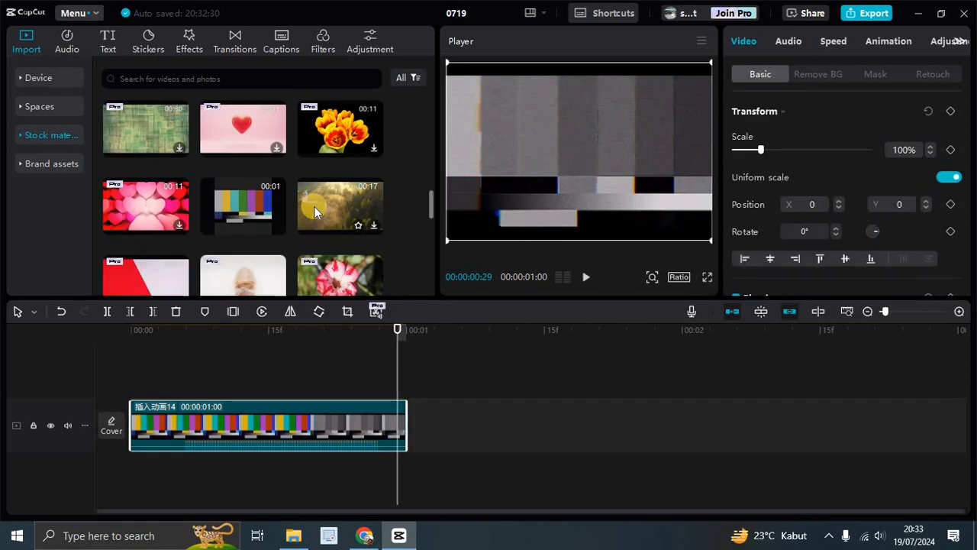
pyautogui.scroll(-1, 314, 206)
pyautogui.scroll(-1, 329, 207)
pyautogui.scroll(-1, 332, 207)
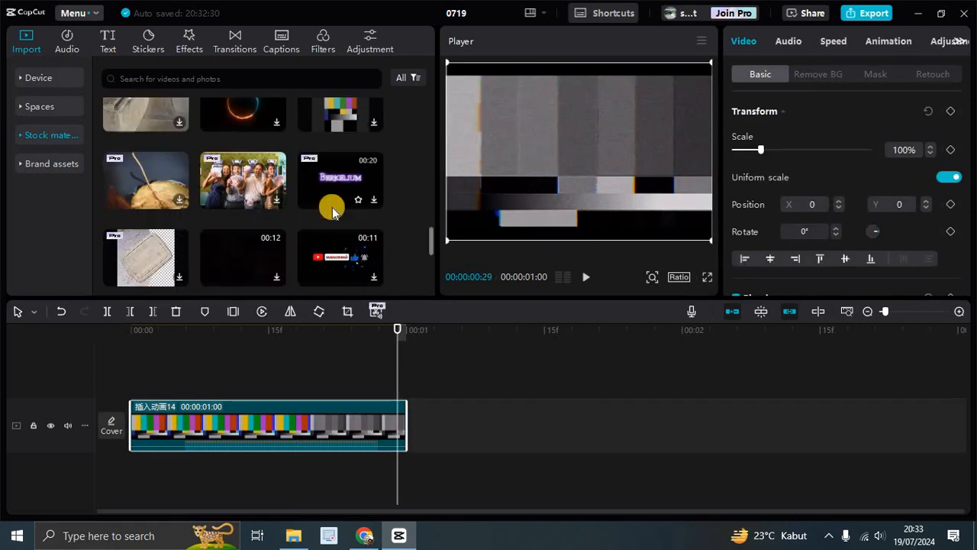
pyautogui.scroll(-1, 332, 207)
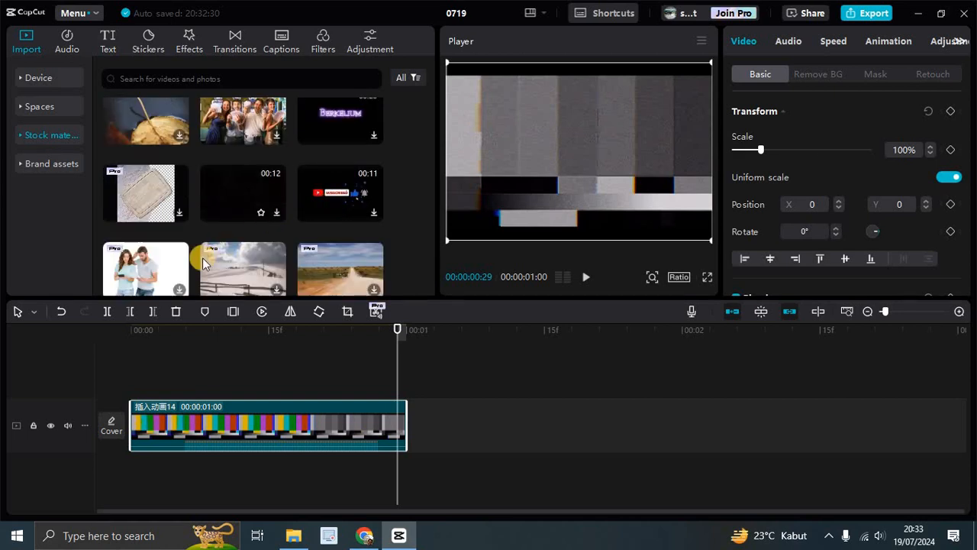
pyautogui.scroll(-2, 309, 195)
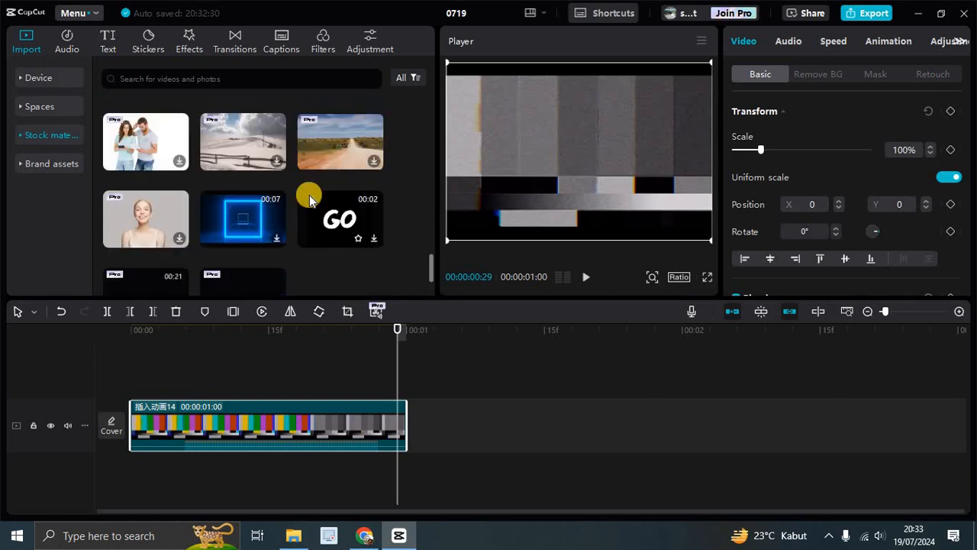
pyautogui.scroll(-1, 336, 225)
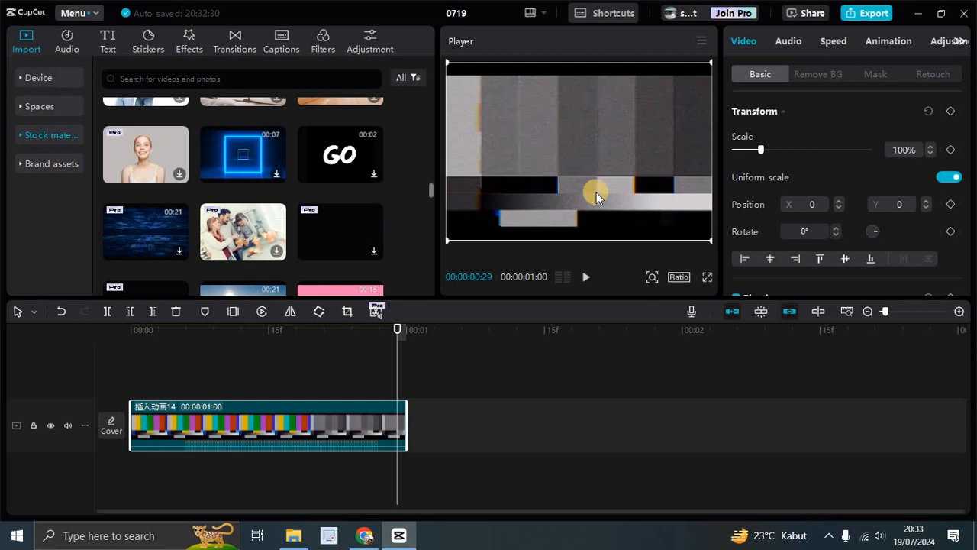
pyautogui.scroll(-2, 258, 223)
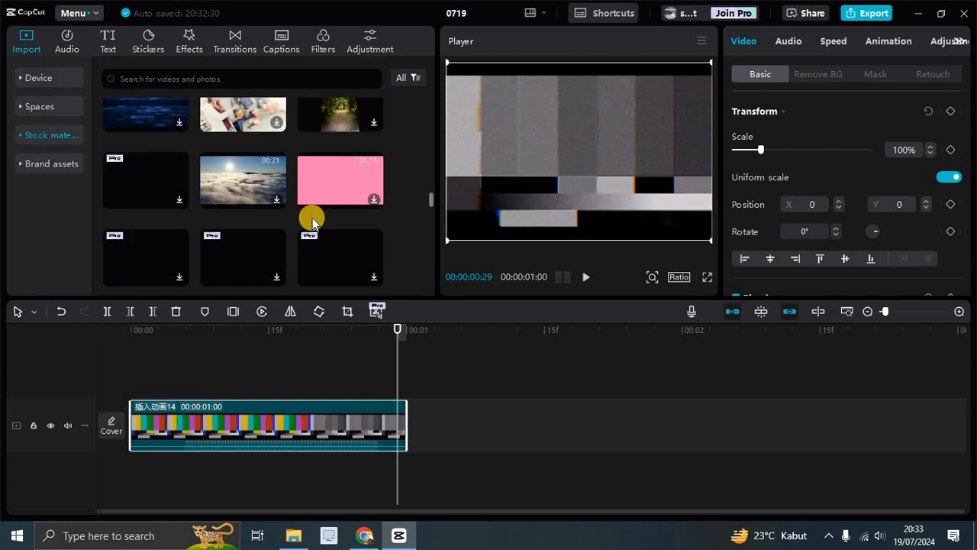
pyautogui.scroll(1, 312, 218)
# Step: Replace the color-bar clip with the Happy young family in kitchen stock image
pyautogui.click(239, 179)
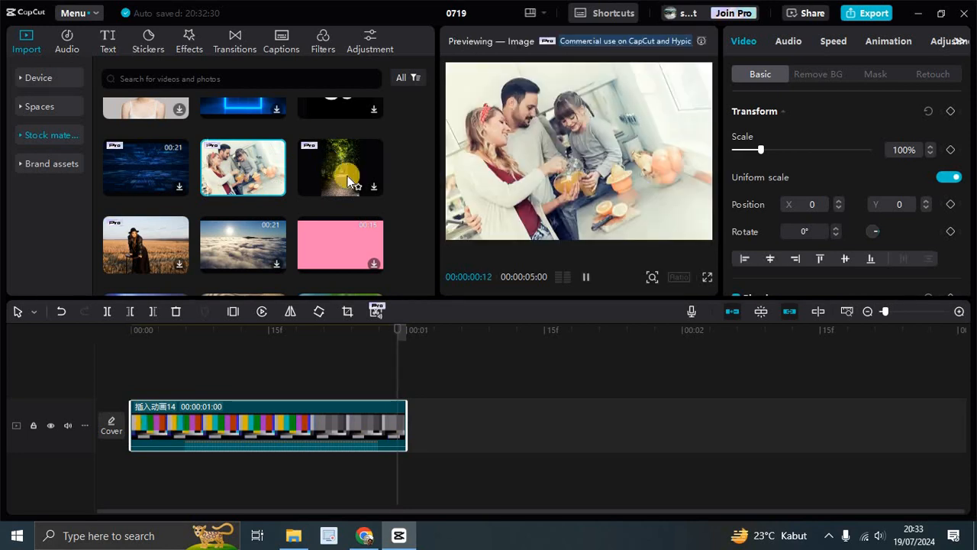
pyautogui.moveTo(251, 171); pyautogui.dragTo(336, 418)
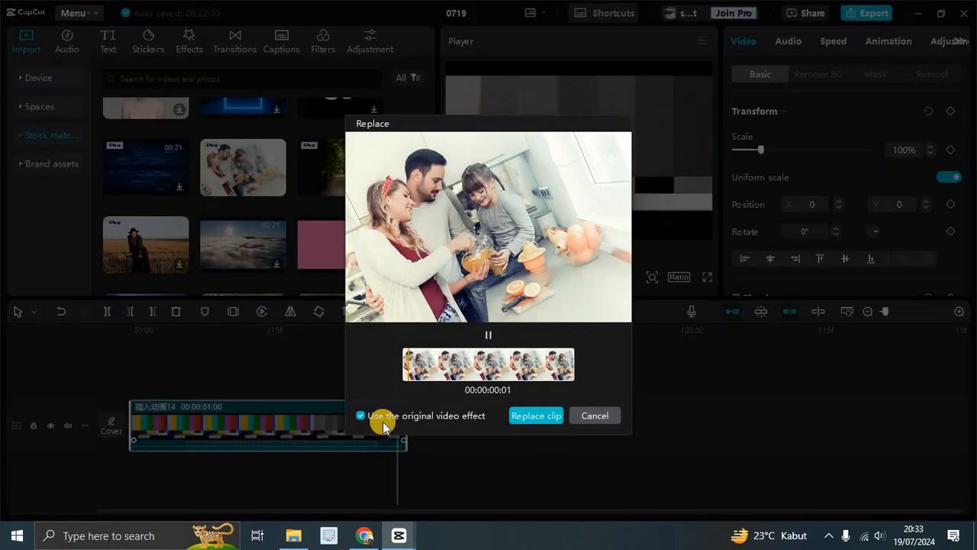
pyautogui.click(551, 417)
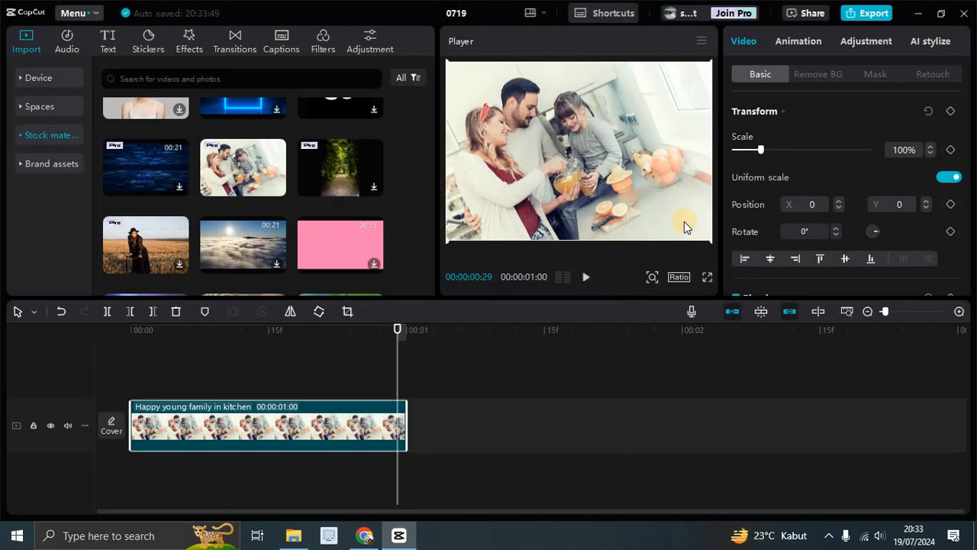
# Step: Try to export, return to editing, and delete the family clip from the timeline
pyautogui.click(860, 21)
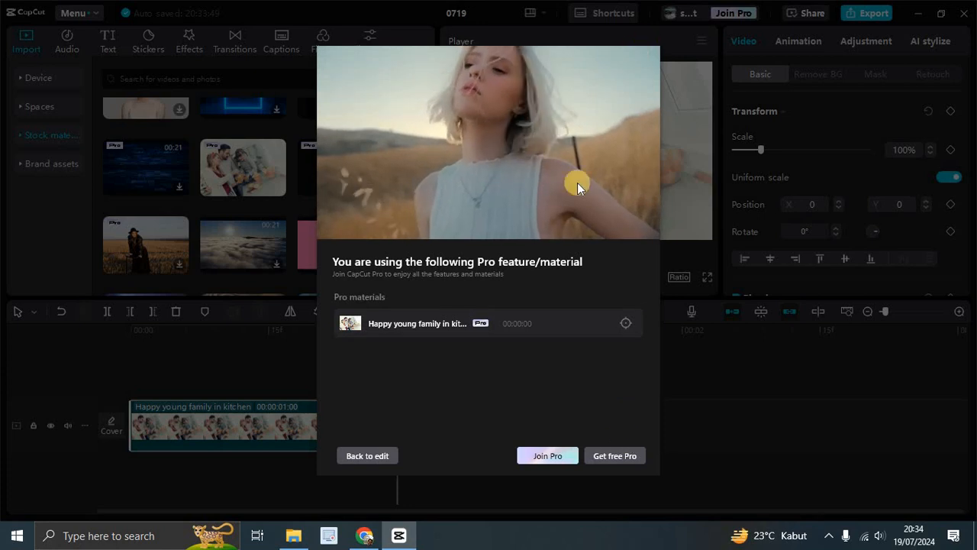
pyautogui.click(366, 455)
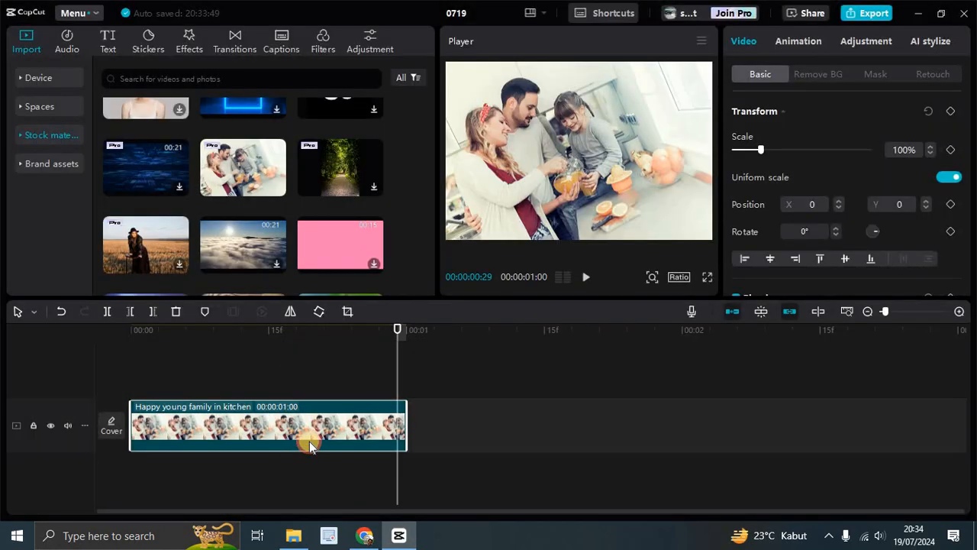
pyautogui.press('Delete')
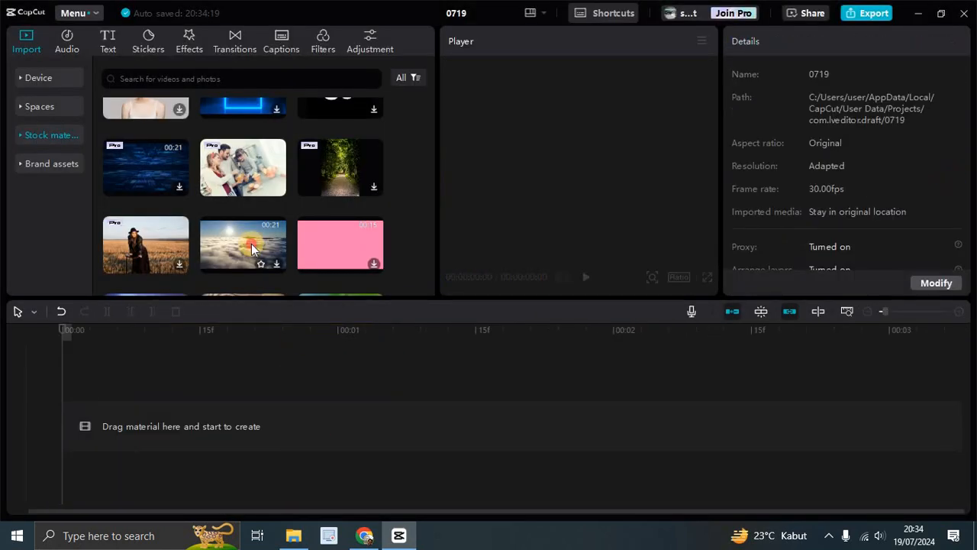
# Step: Add the sky time-lapse stock video to the empty timeline
pyautogui.scroll(3, 251, 243)
pyautogui.scroll(10, 278, 238)
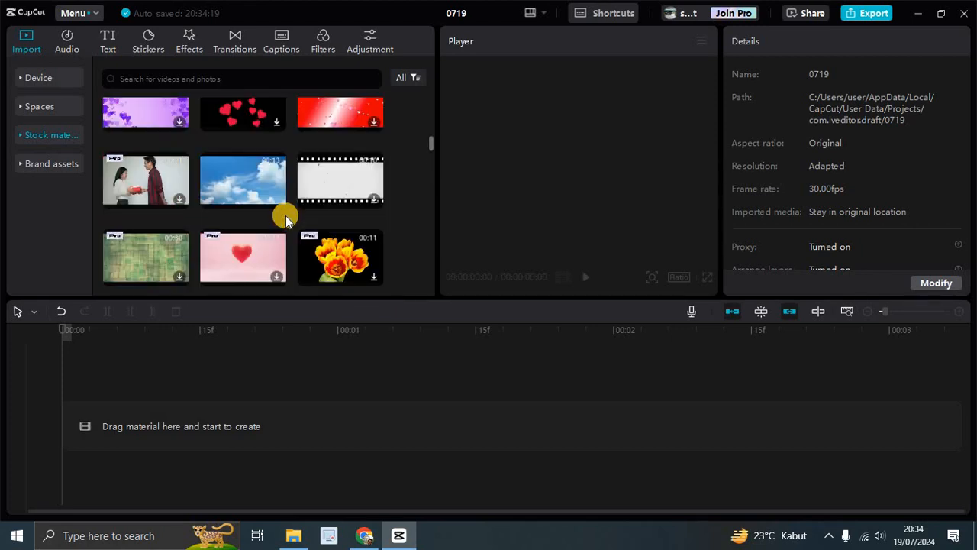
pyautogui.scroll(2, 286, 215)
pyautogui.click(274, 233)
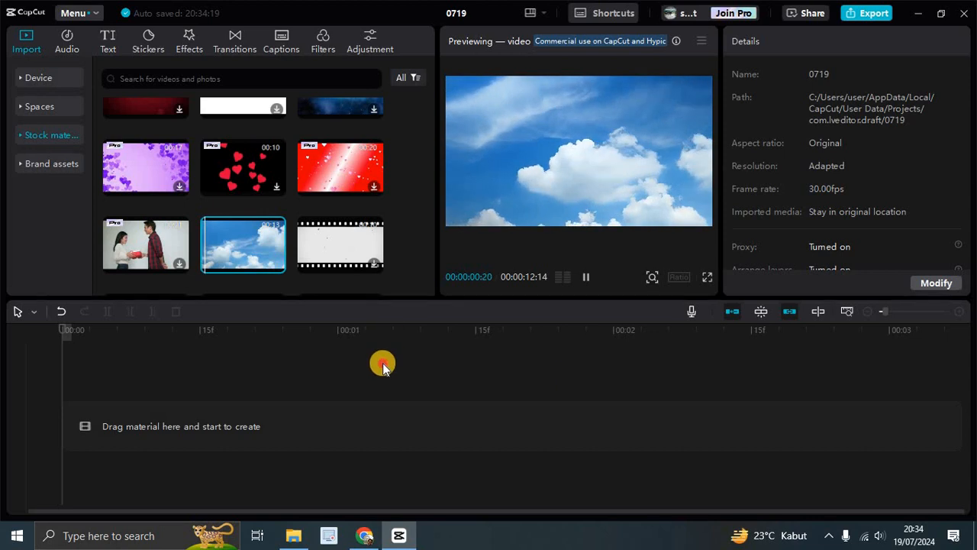
pyautogui.moveTo(239, 239); pyautogui.dragTo(524, 419)
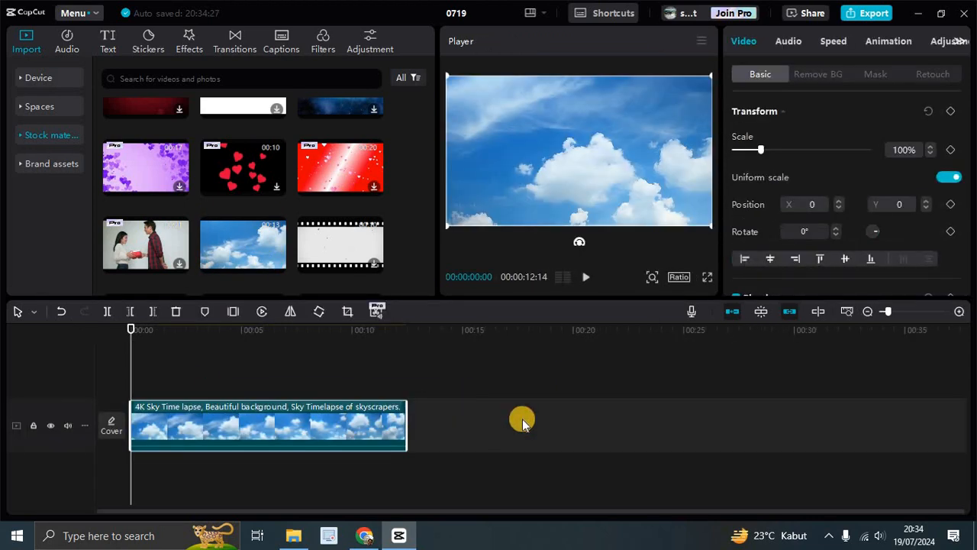
pyautogui.click(297, 426)
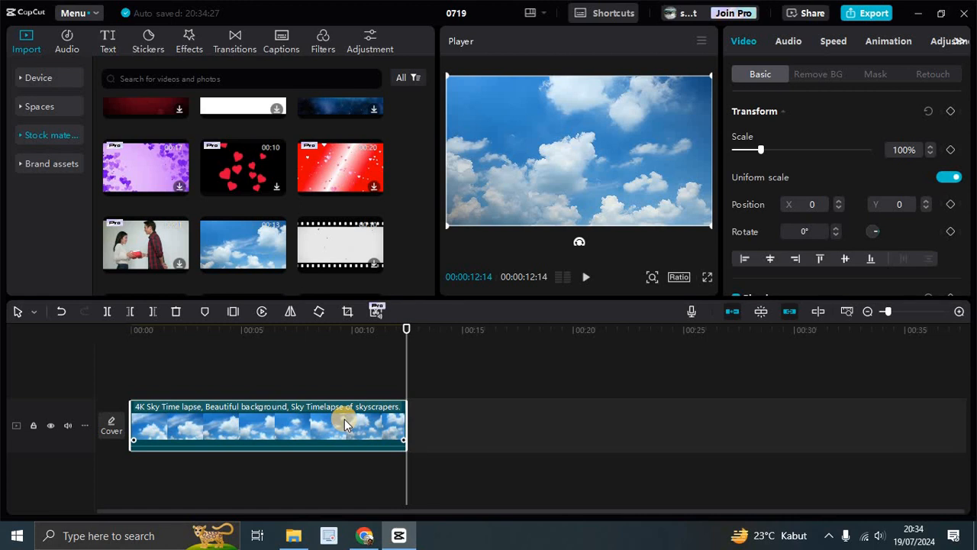
pyautogui.click(517, 443)
pyautogui.click(284, 426)
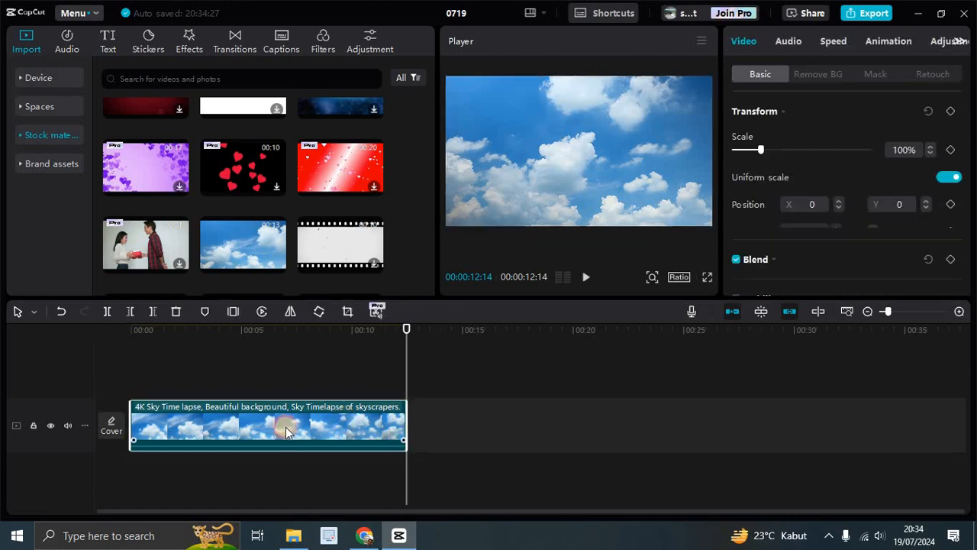
pyautogui.click(455, 412)
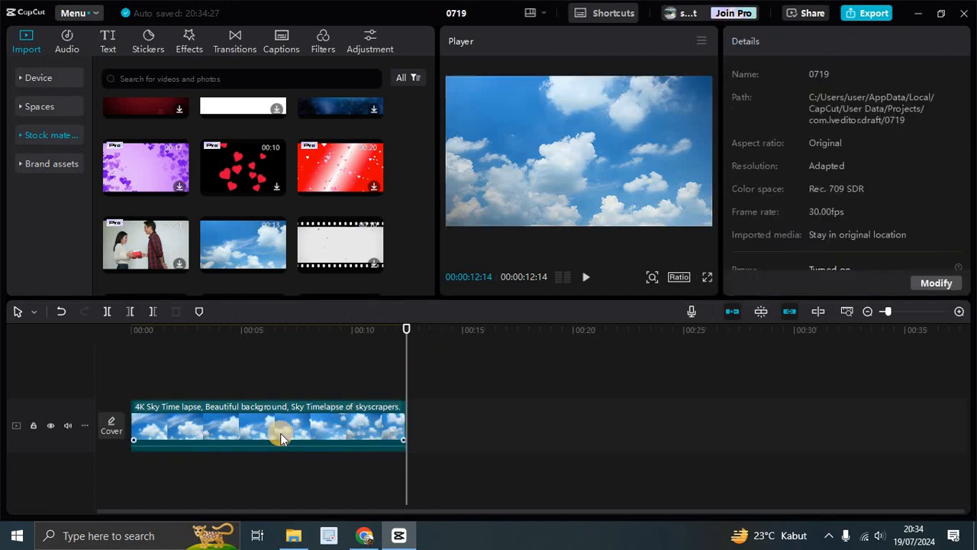
pyautogui.click(280, 433)
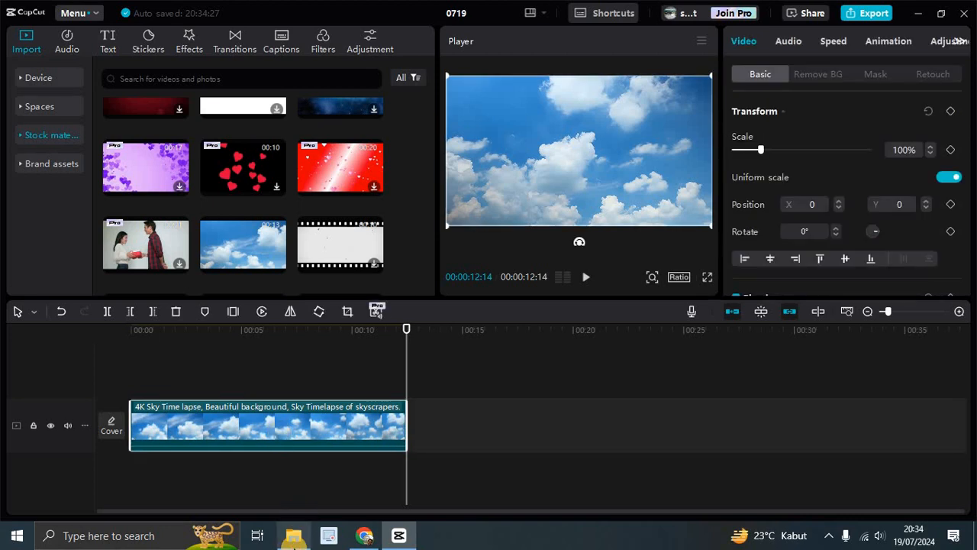
# Step: Switch to File Explorer, refresh the Recorder folder, and return to CapCut
pyautogui.click(293, 536)
pyautogui.rightClick(236, 328)
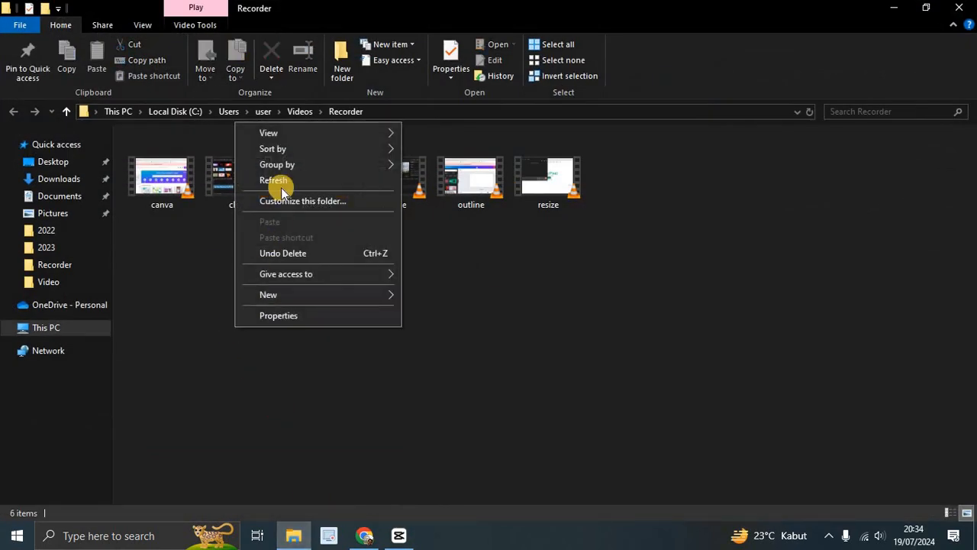
pyautogui.click(279, 183)
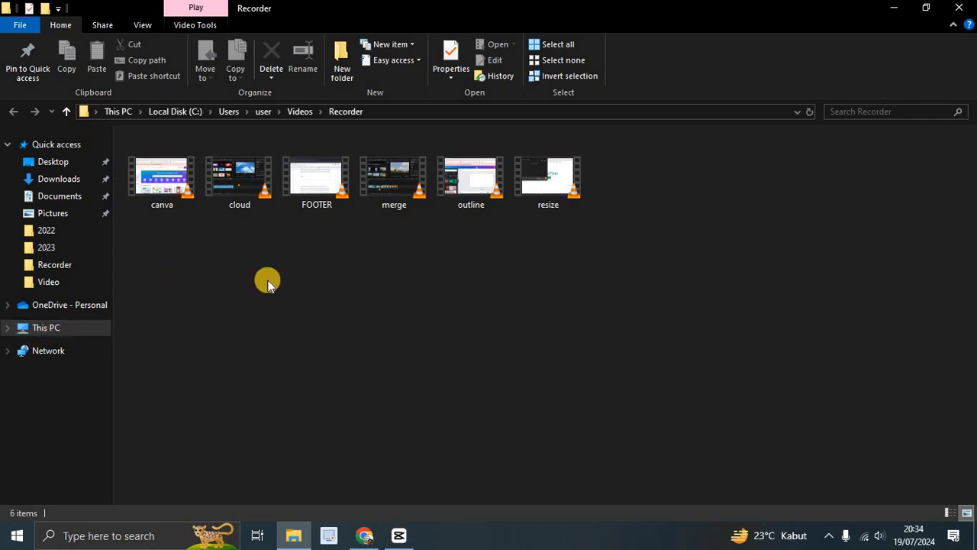
pyautogui.click(399, 535)
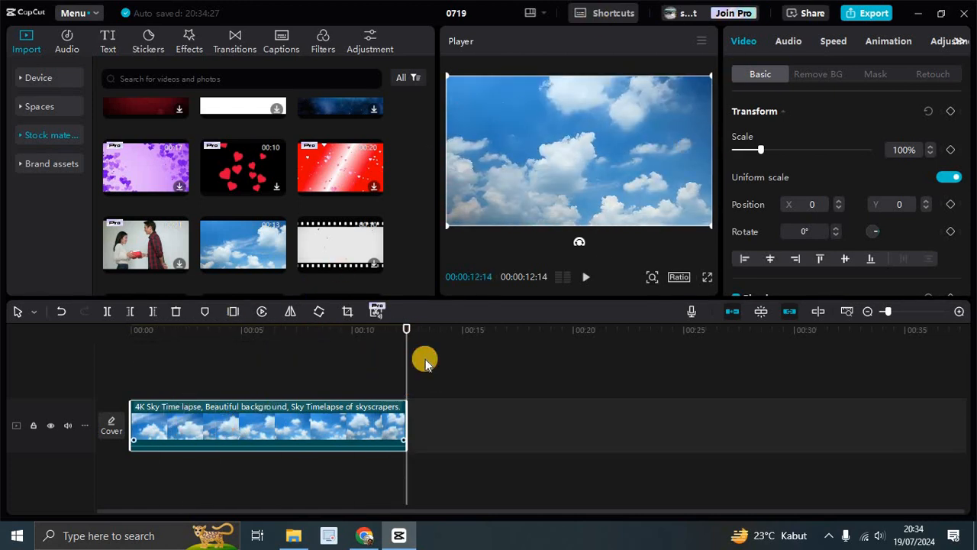
# Step: Review the sky clip's Basic, Remove BG and Retouch video settings
pyautogui.moveTo(405, 327); pyautogui.dragTo(367, 332)
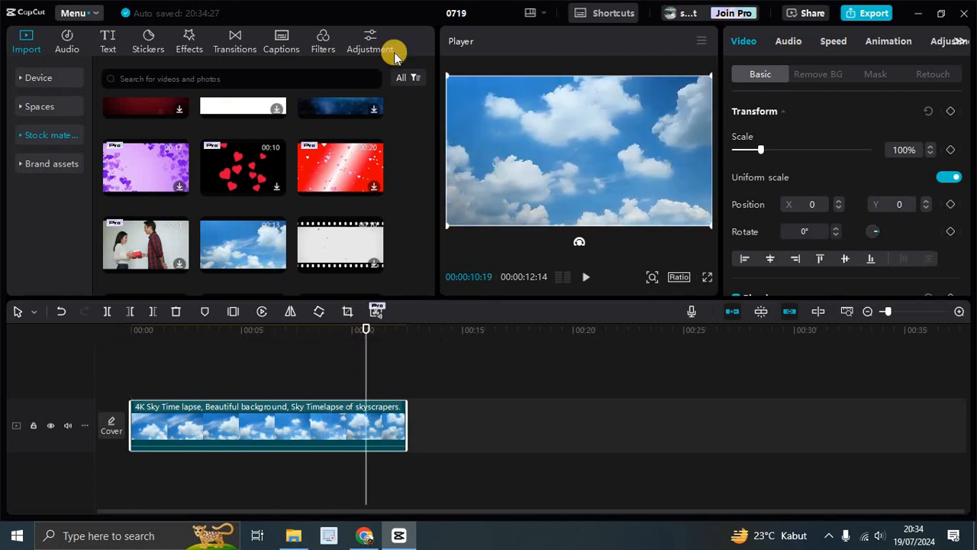
pyautogui.click(837, 78)
pyautogui.click(762, 74)
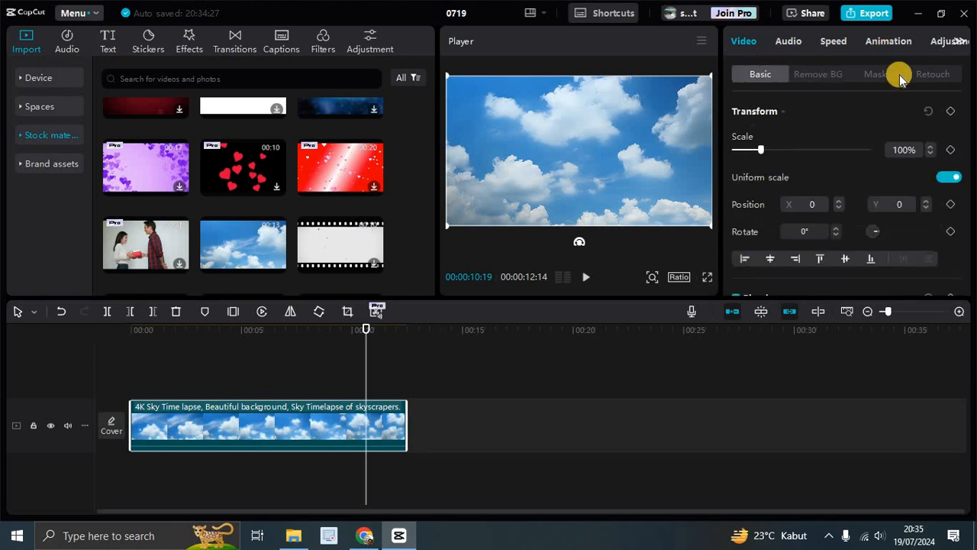
pyautogui.click(938, 73)
pyautogui.click(762, 73)
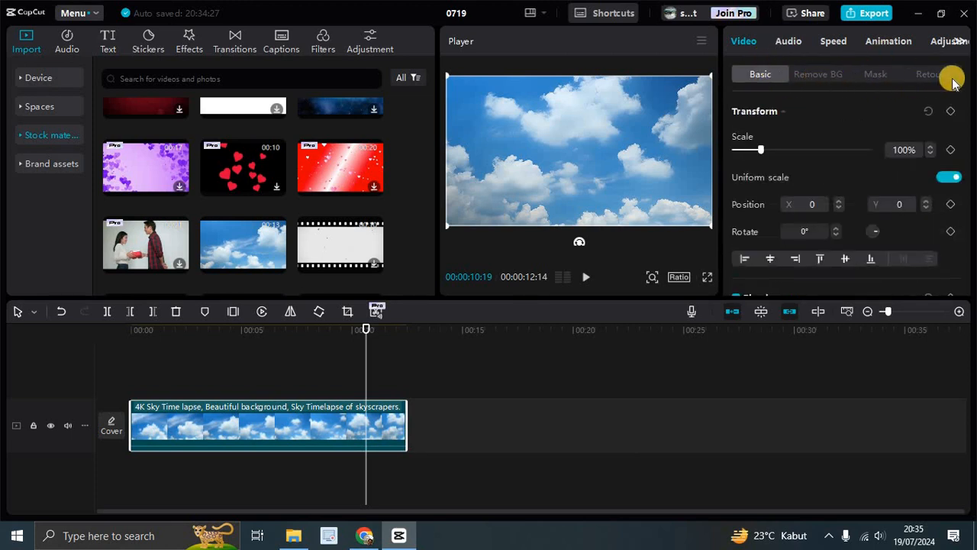
pyautogui.click(823, 76)
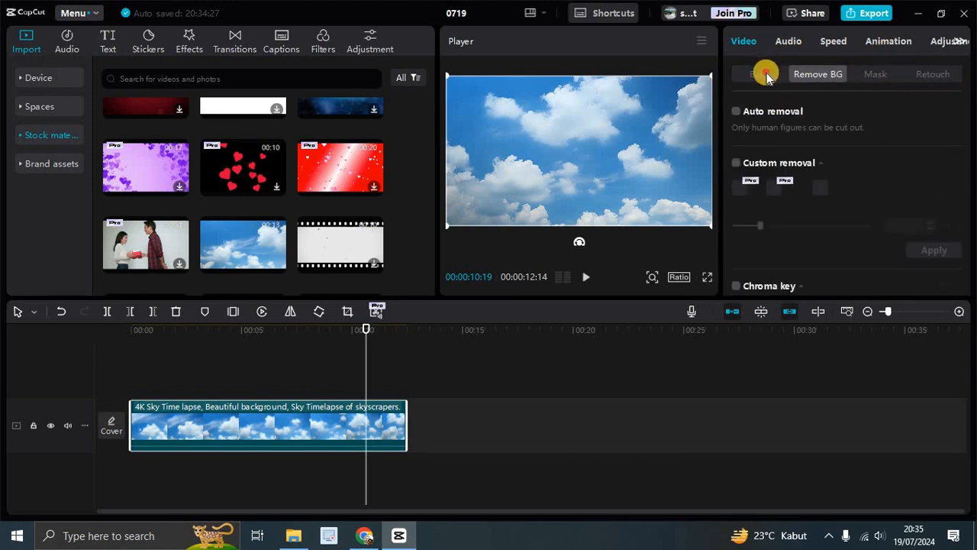
pyautogui.click(766, 74)
# Step: Apply the Zoom 1 combo animation to the sky clip
pyautogui.click(779, 46)
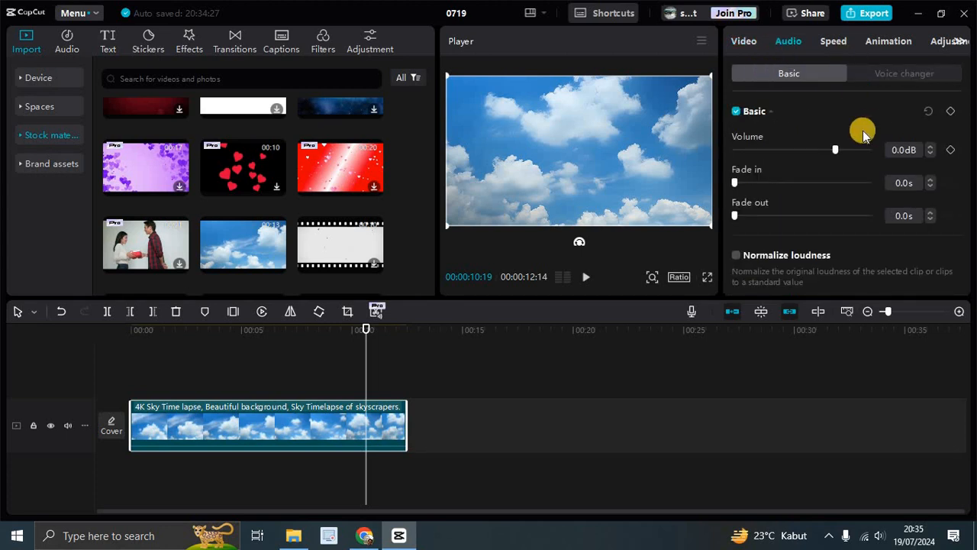
pyautogui.click(875, 42)
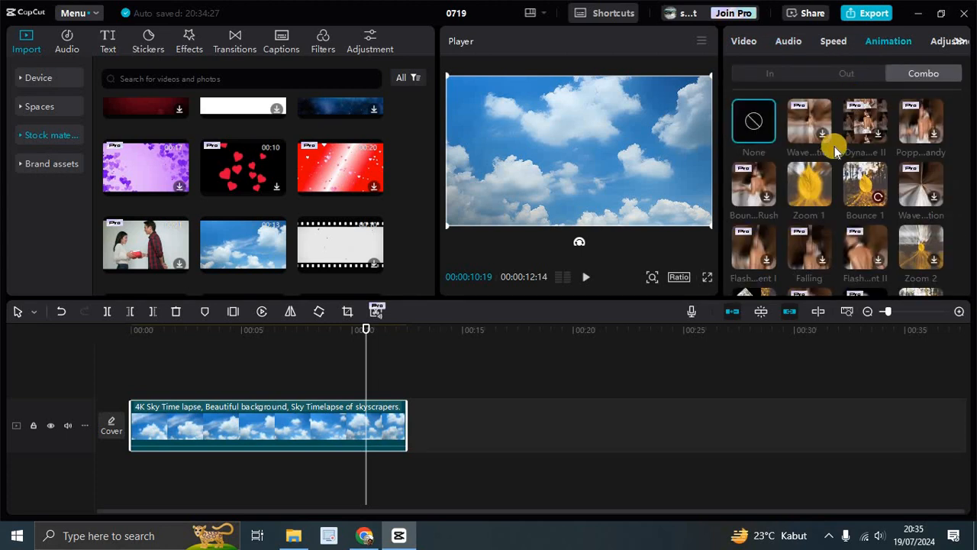
pyautogui.click(823, 186)
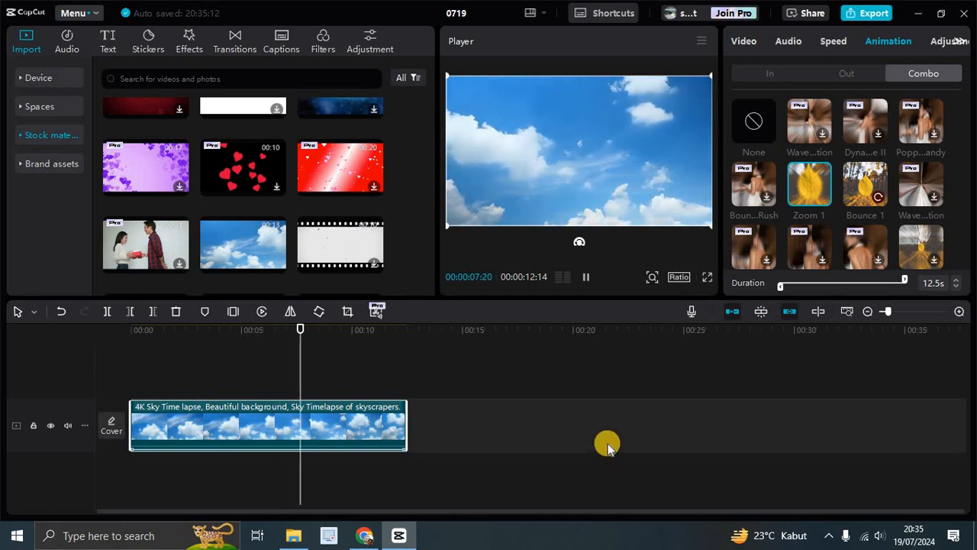
# Step: Try to export the project, dismiss the export dialog, and reselect the sky clip
pyautogui.click(617, 353)
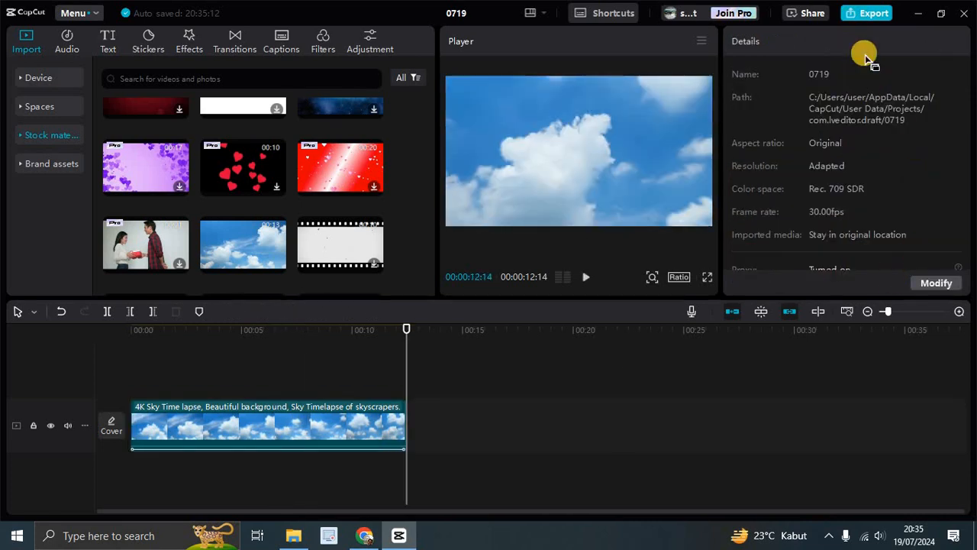
pyautogui.click(873, 13)
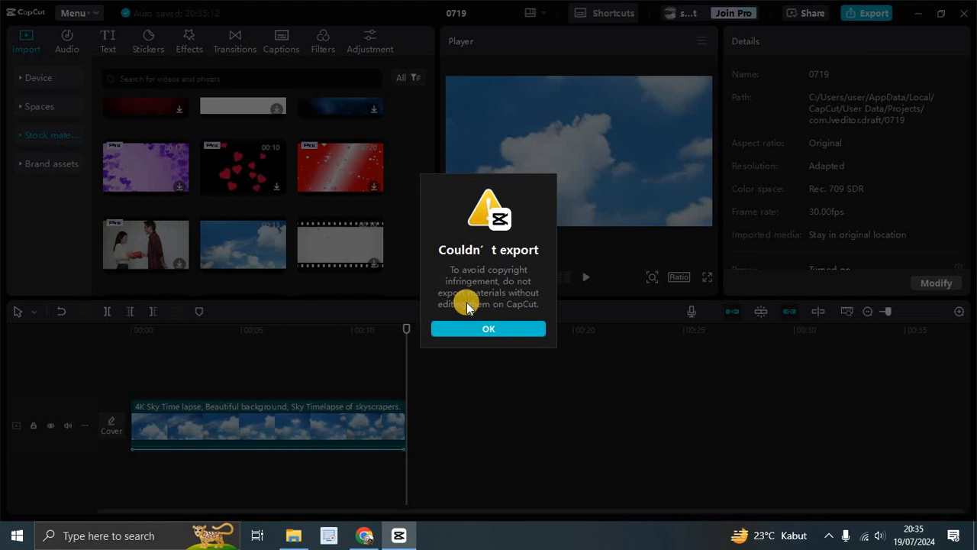
pyautogui.click(495, 330)
pyautogui.click(240, 435)
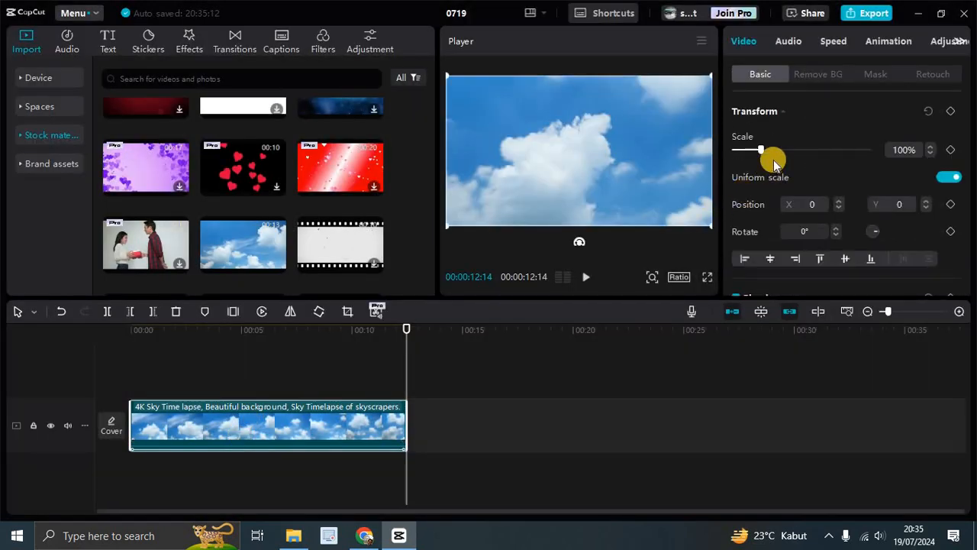
# Step: Add a Default text clip and move it to the start of the timeline above the sky clip
pyautogui.click(111, 42)
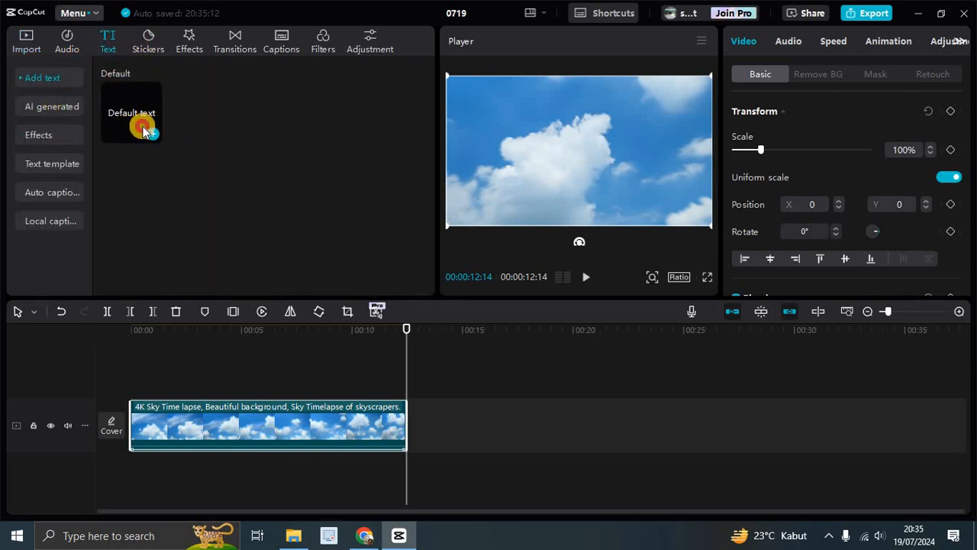
pyautogui.click(143, 129)
pyautogui.click(150, 136)
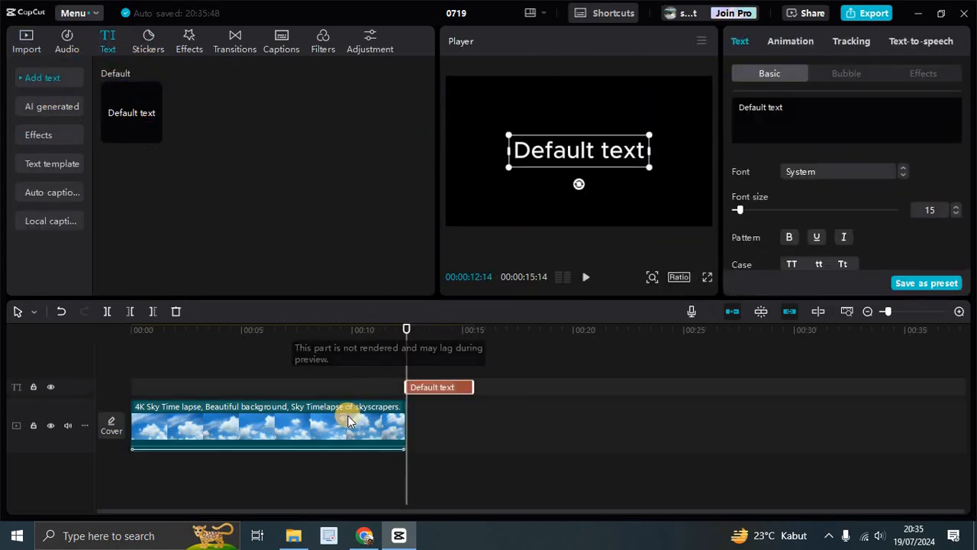
pyautogui.moveTo(443, 389); pyautogui.dragTo(176, 397)
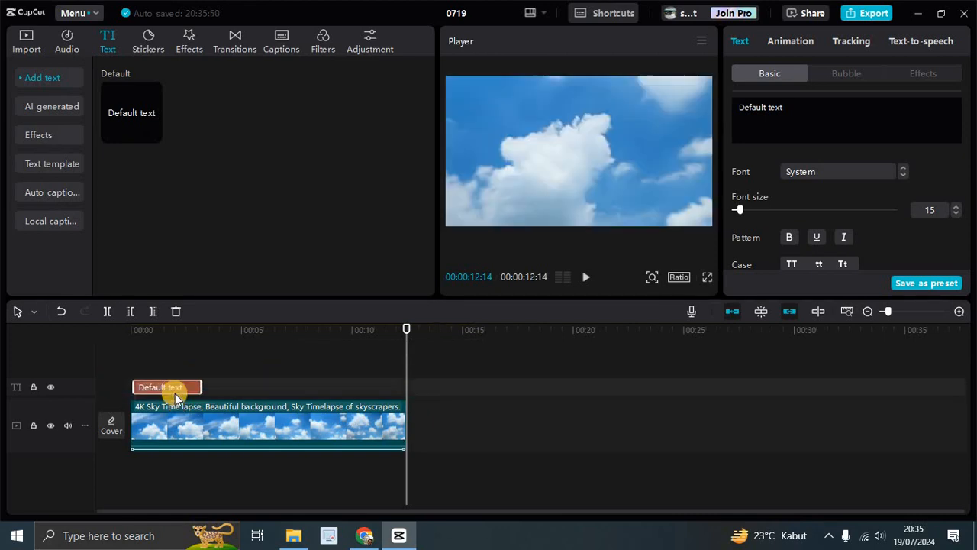
# Step: Replace the text content with "Sky" and reselect the text clip
pyautogui.moveTo(636, 113); pyautogui.dragTo(735, 107)
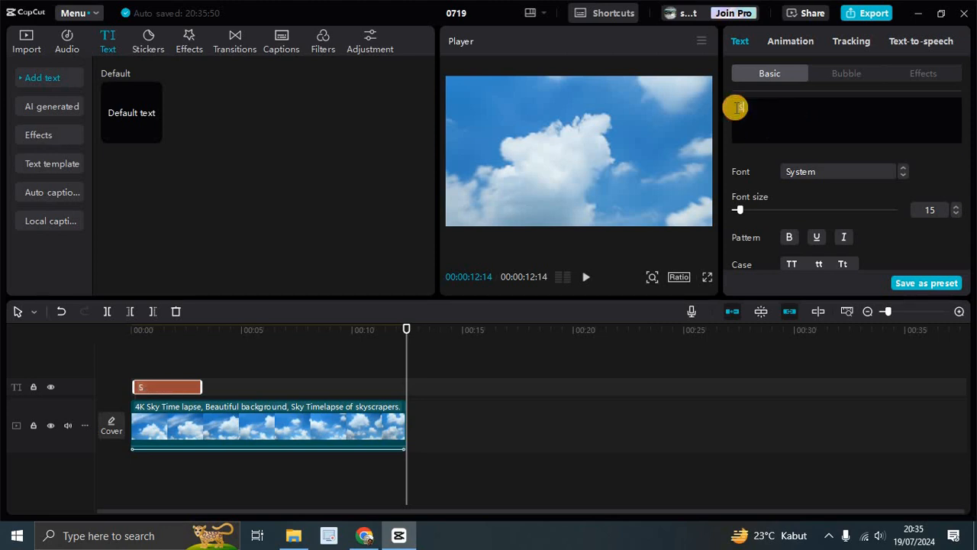
pyautogui.click(563, 436)
pyautogui.click(170, 387)
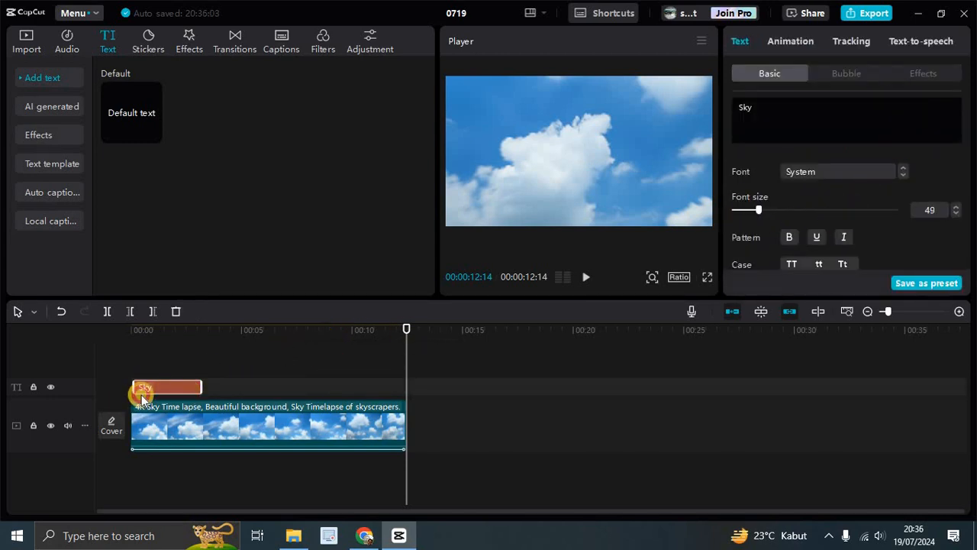
# Step: Extend the Sky text clip to end with the sky clip and play the preview from the start
pyautogui.moveTo(409, 330); pyautogui.dragTo(130, 349)
pyautogui.moveTo(200, 387); pyautogui.dragTo(410, 387)
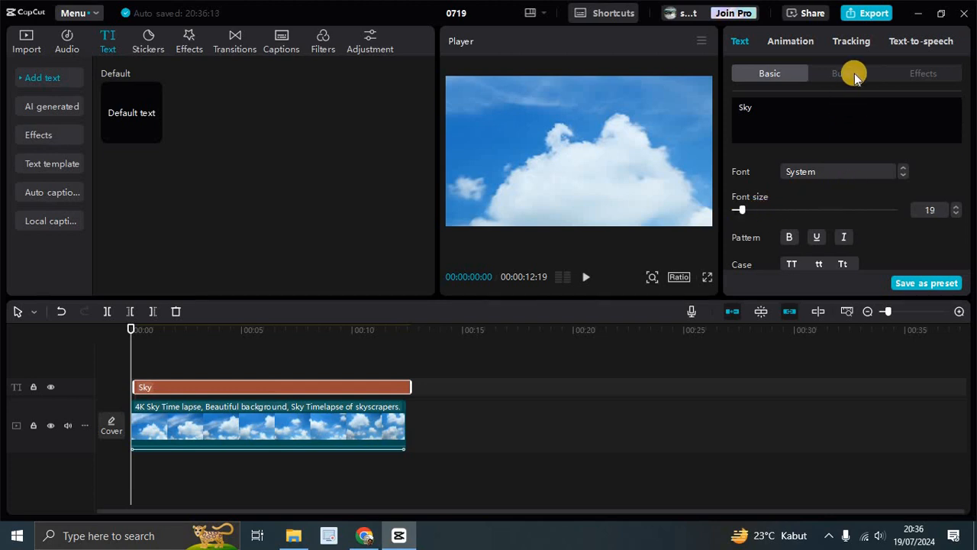
pyautogui.click(584, 278)
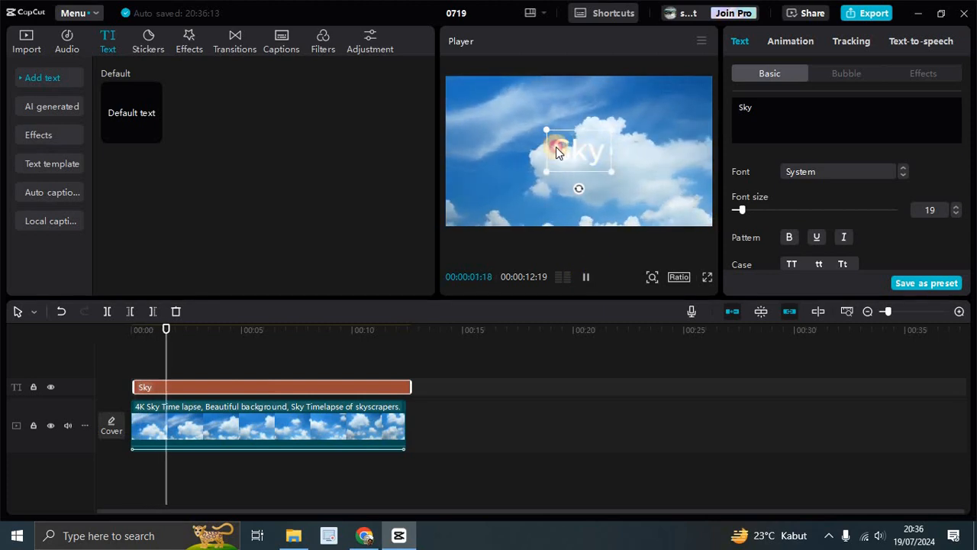
# Step: Move the Sky title toward the upper left of the frame
pyautogui.click(517, 142)
pyautogui.moveTo(517, 142); pyautogui.dragTo(493, 137)
# Step: Review the text's animation and tracking options and preview the sky clip's Zoom 1 combo animation
pyautogui.click(735, 71)
pyautogui.click(804, 41)
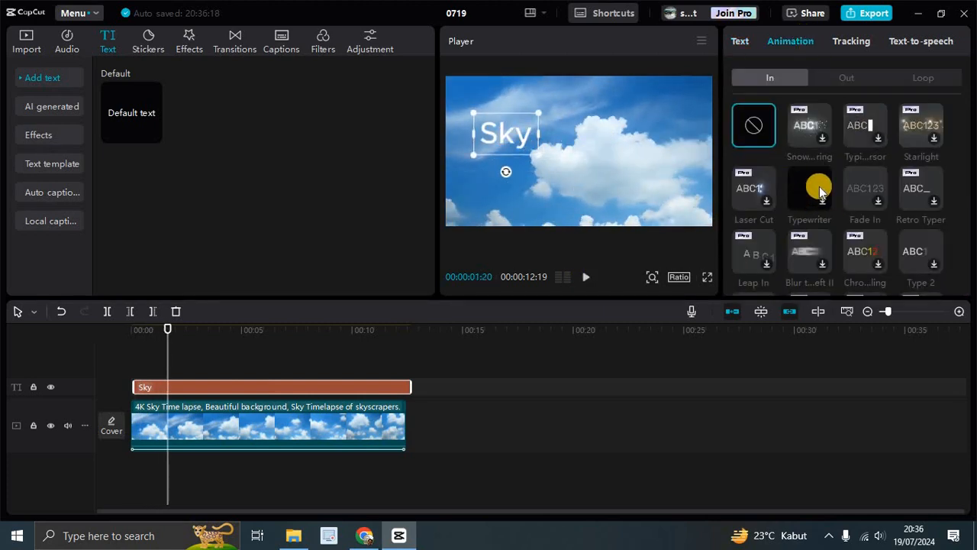
pyautogui.click(851, 40)
pyautogui.click(286, 421)
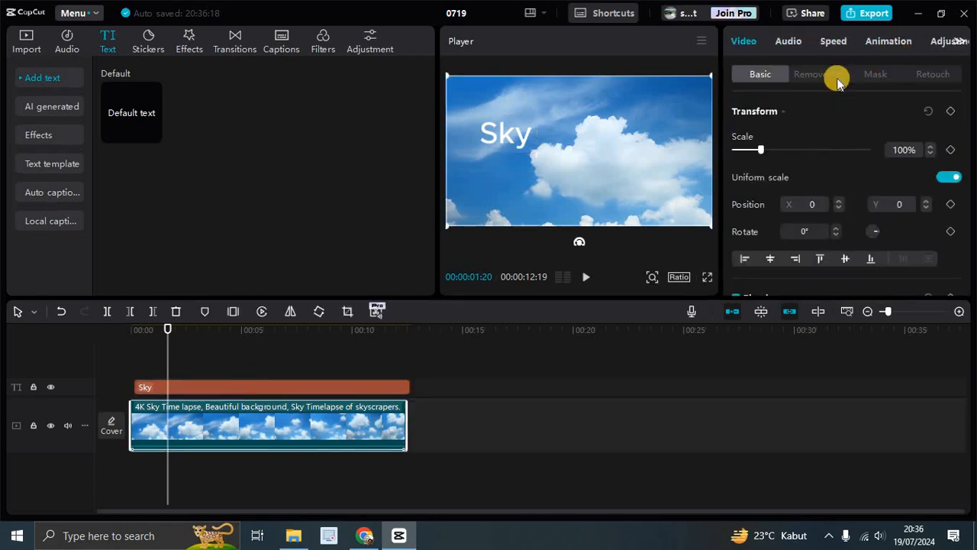
pyautogui.click(890, 42)
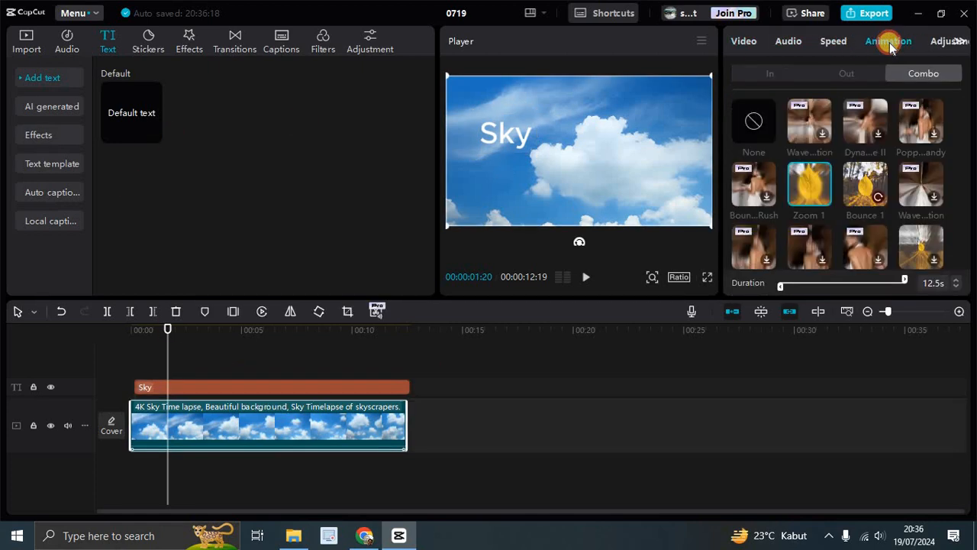
pyautogui.click(826, 199)
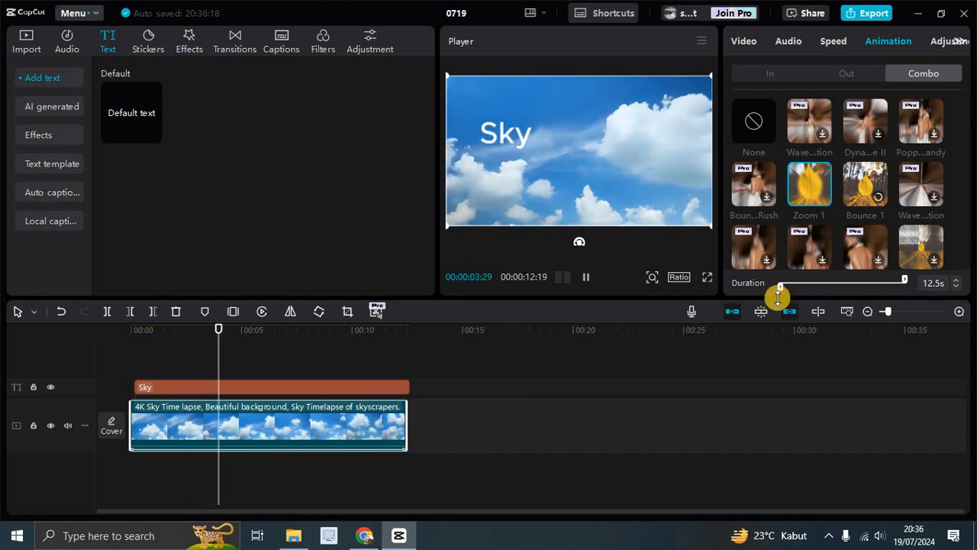
pyautogui.click(811, 186)
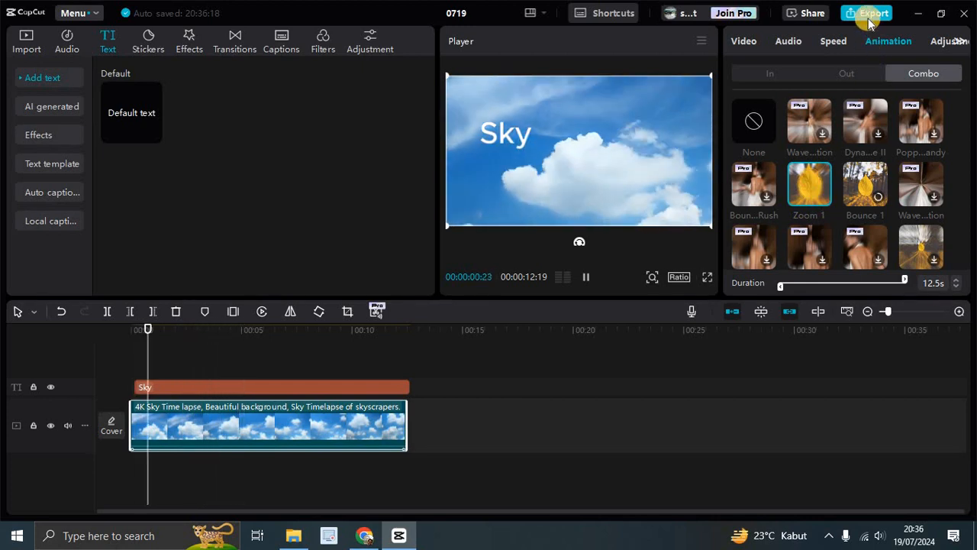
# Step: Open the export settings and set the resolution to 1080P
pyautogui.click(870, 18)
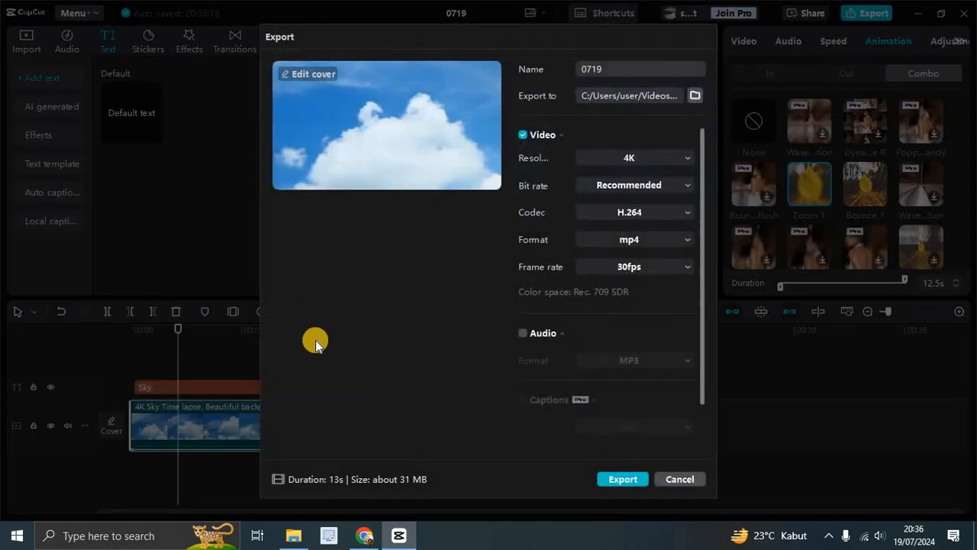
pyautogui.click(681, 158)
pyautogui.click(620, 225)
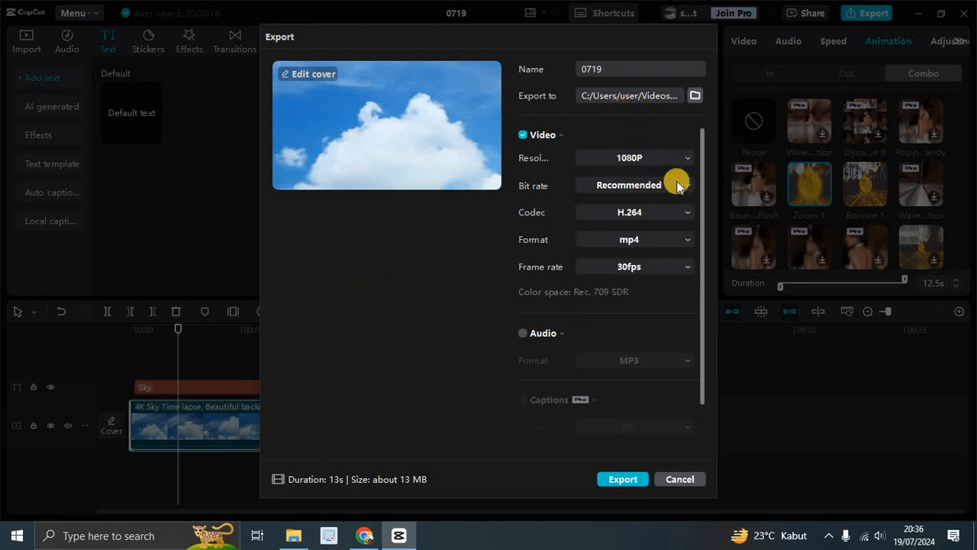
# Step: Review the bit rate, codec and format choices, and set the export frame rate to 60fps
pyautogui.click(681, 187)
pyautogui.click(681, 185)
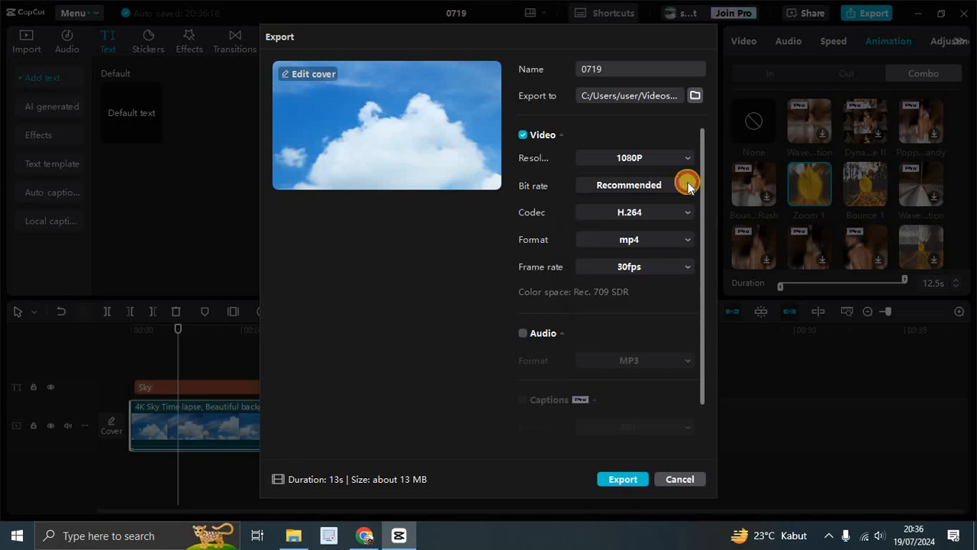
pyautogui.click(683, 185)
pyautogui.click(687, 187)
pyautogui.click(685, 216)
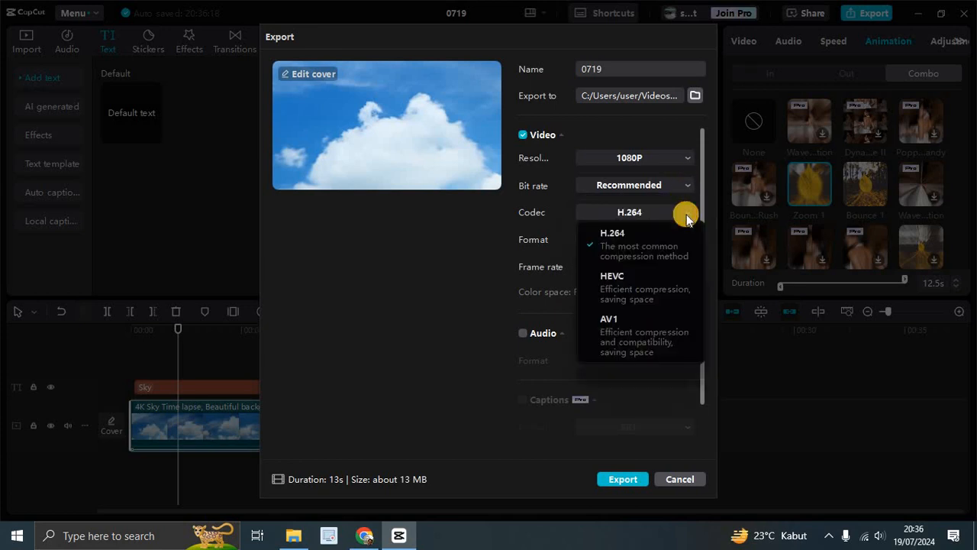
pyautogui.click(686, 216)
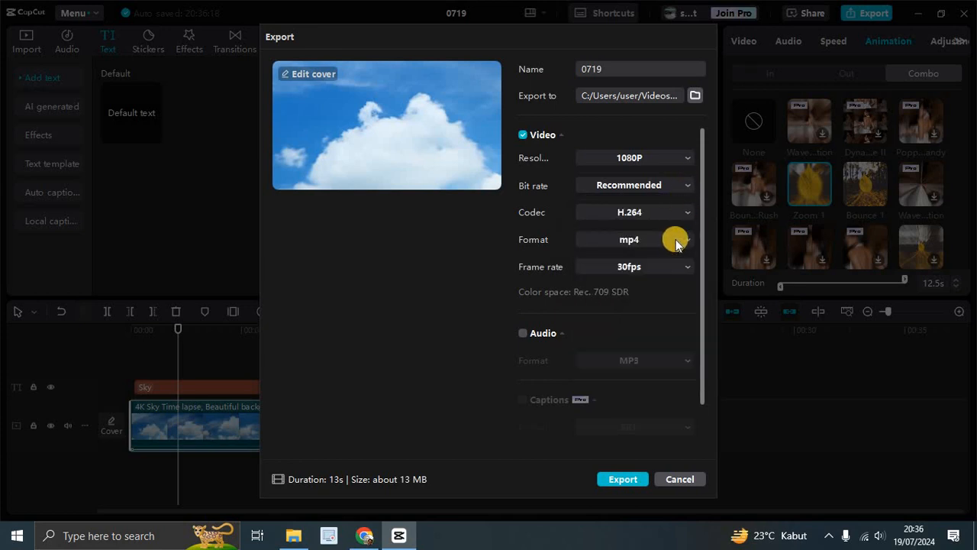
pyautogui.click(684, 242)
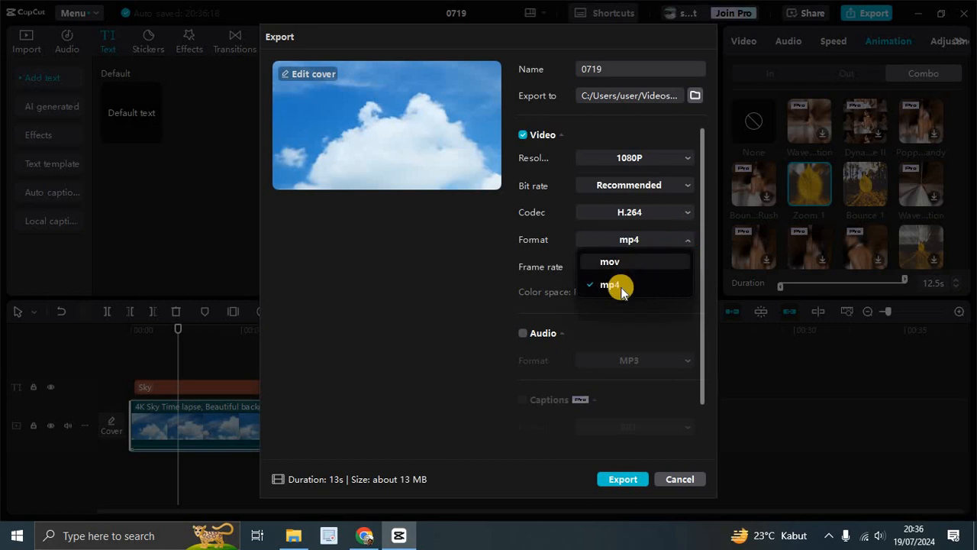
pyautogui.click(377, 288)
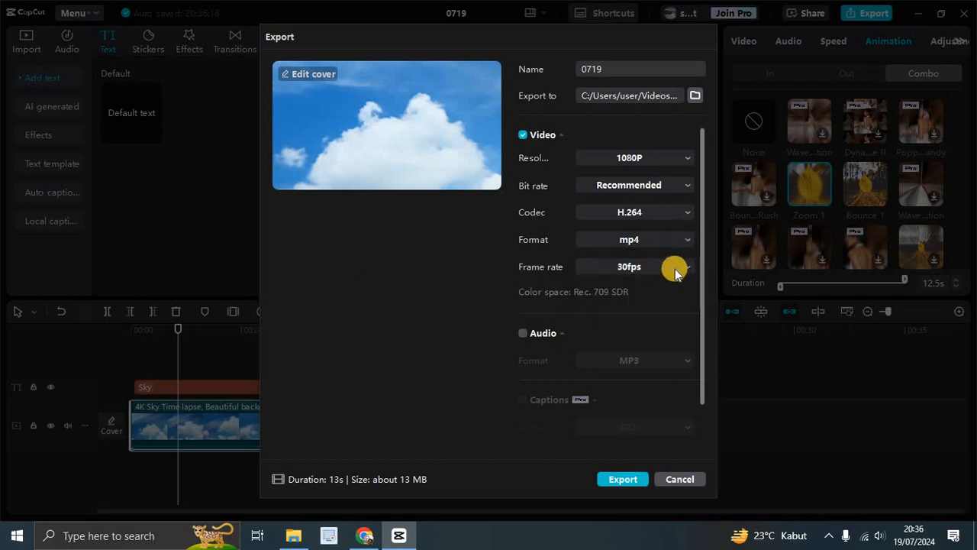
pyautogui.click(689, 266)
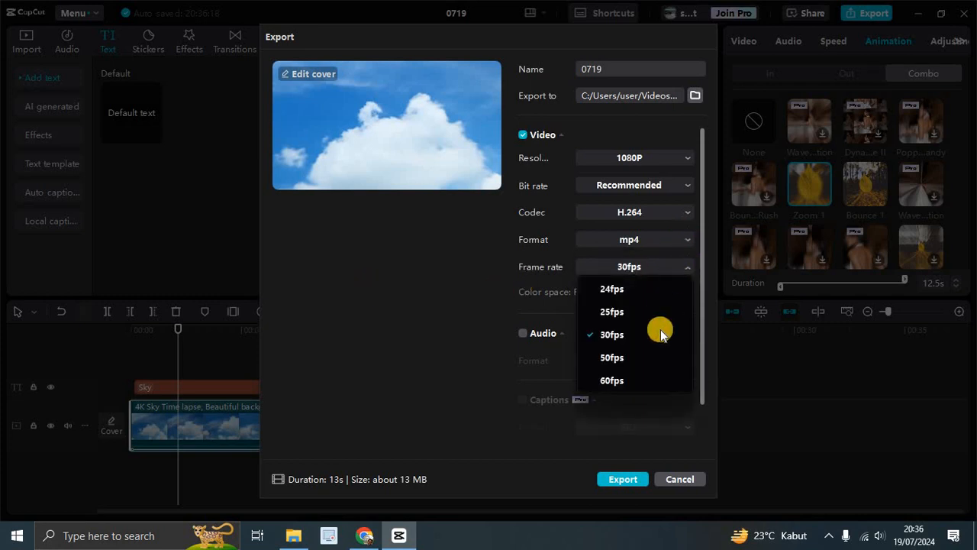
pyautogui.click(636, 380)
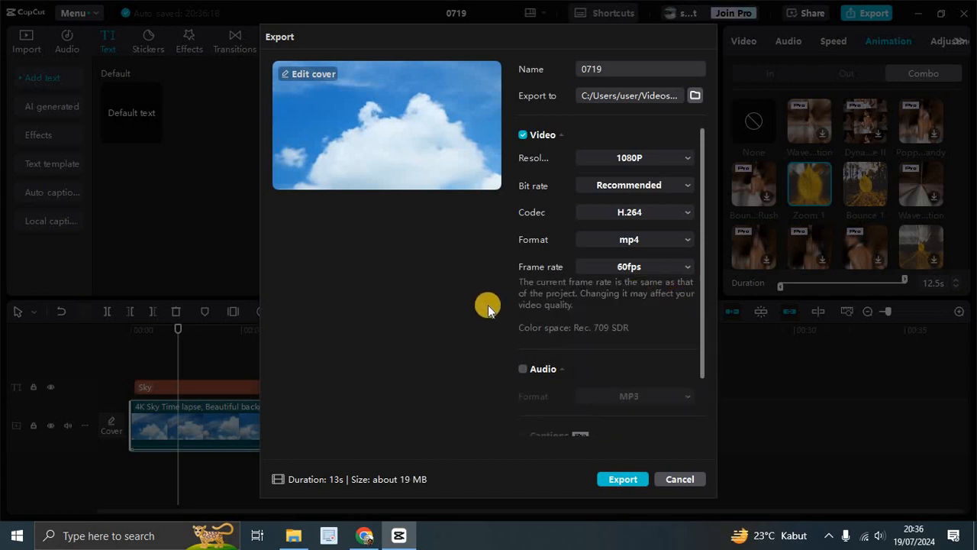